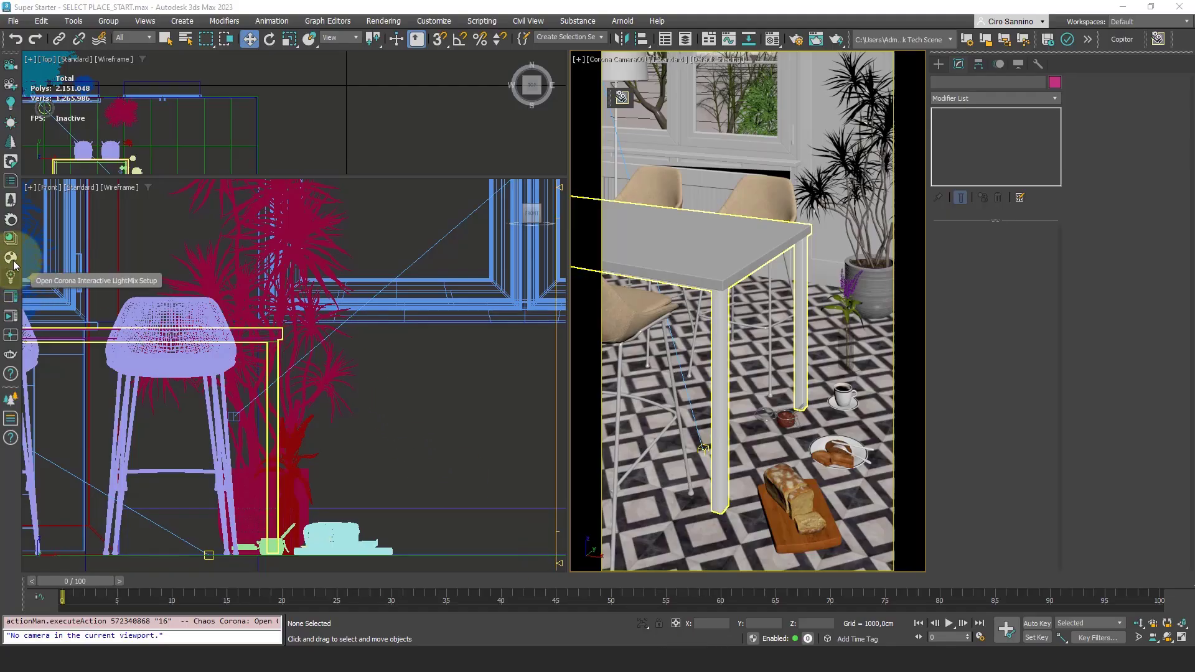
From Chaos Cosmos, lift the Bread Loaf proxy off the floor onto the tabletop
left_click(12, 258)
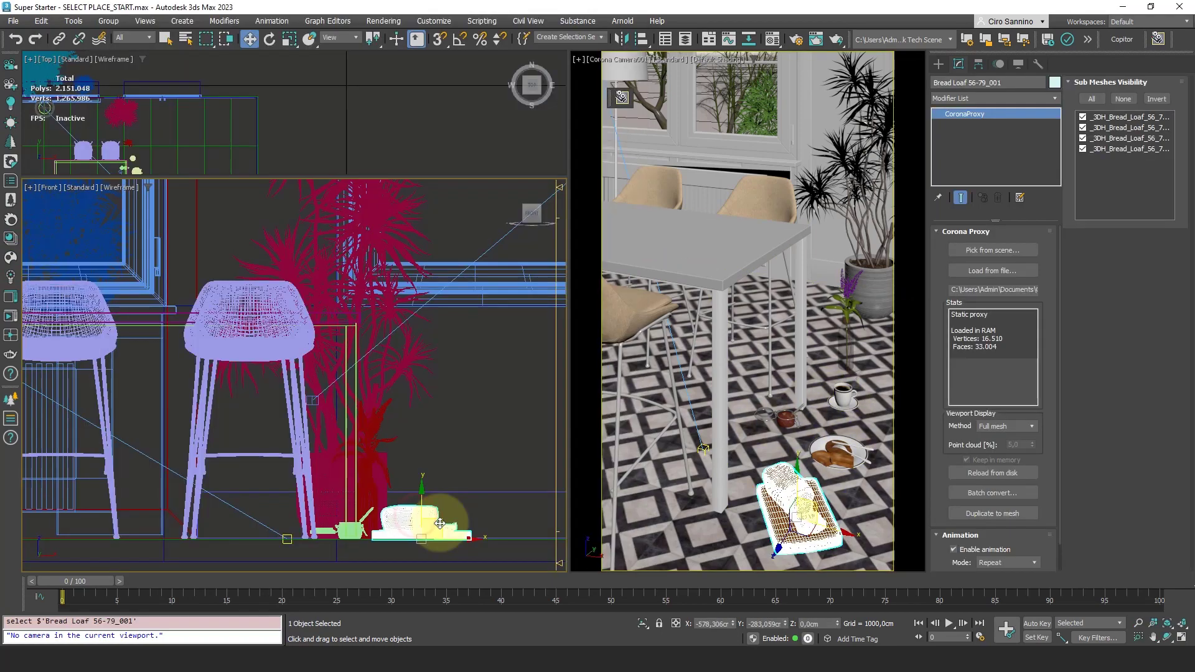
left_click_drag(439, 524, 274, 283)
scroll(274, 283, "up", 8)
middle_click_drag(187, 342, 408, 361)
Undo the last change and nudge the bread loaf into its final spot on the table
key("ctrl+z")
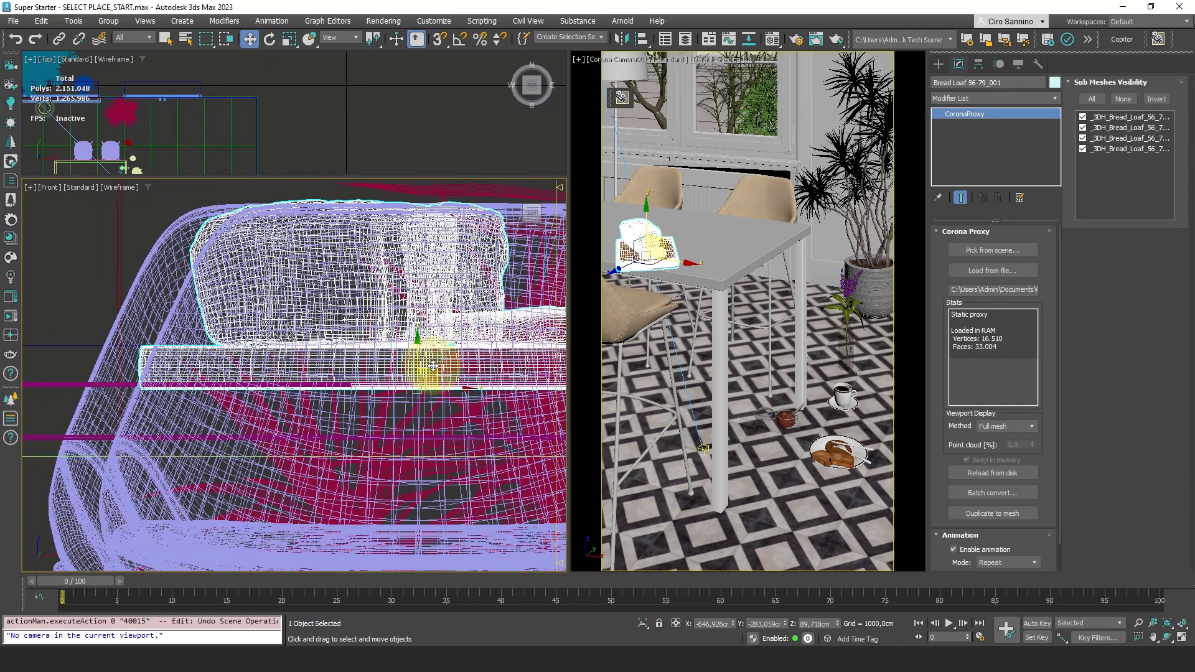
left_click_drag(408, 360, 391, 360)
middle_click_drag(391, 359, 282, 313)
scroll(315, 346, "up", 3)
scroll(207, 334, "up", 3)
left_click_drag(213, 347, 211, 355)
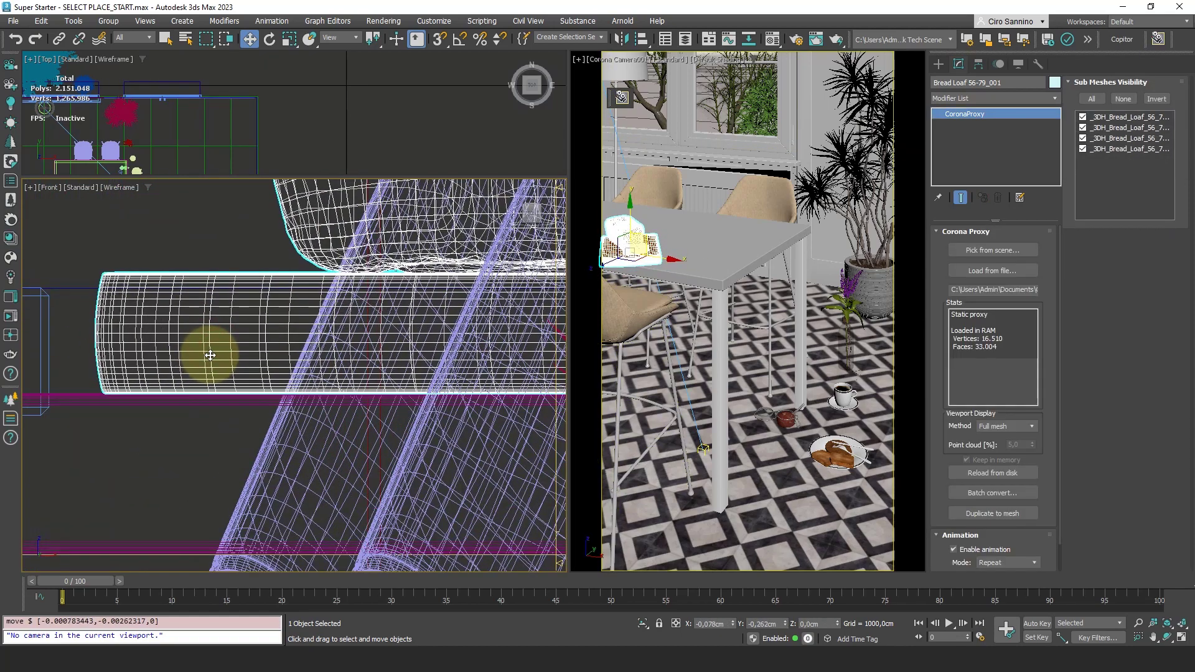
scroll(208, 346, "down", 5)
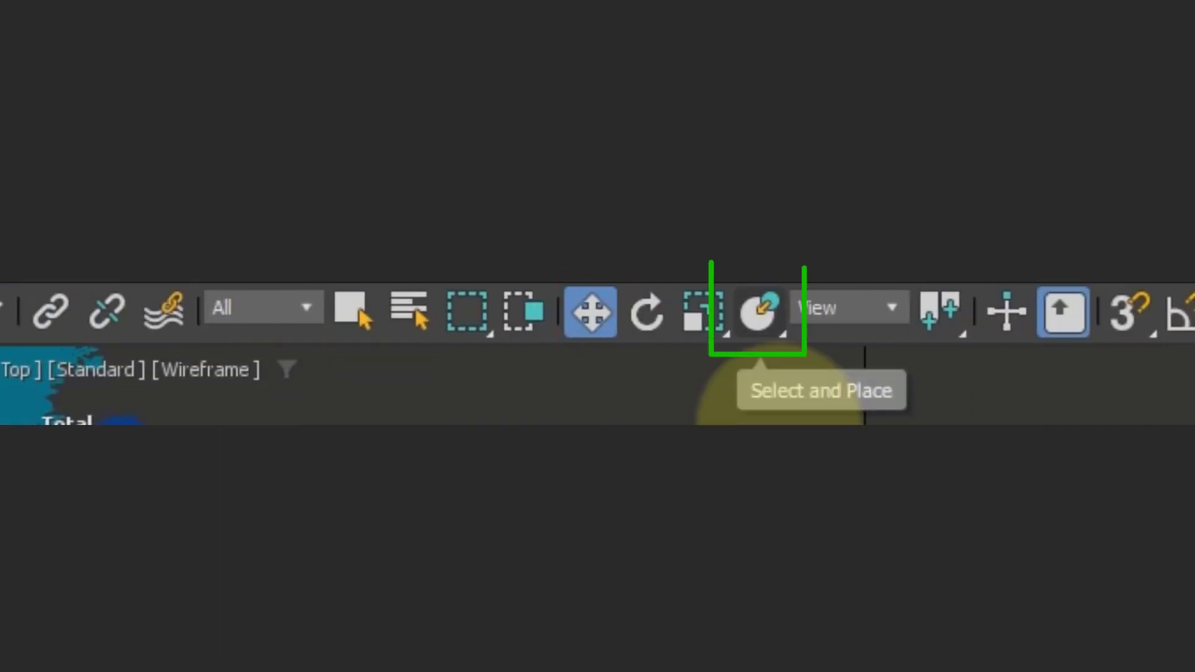
Turn on Select and Place and set the bread, jam jar and breakfast plate on the tabletop
left_click(759, 316)
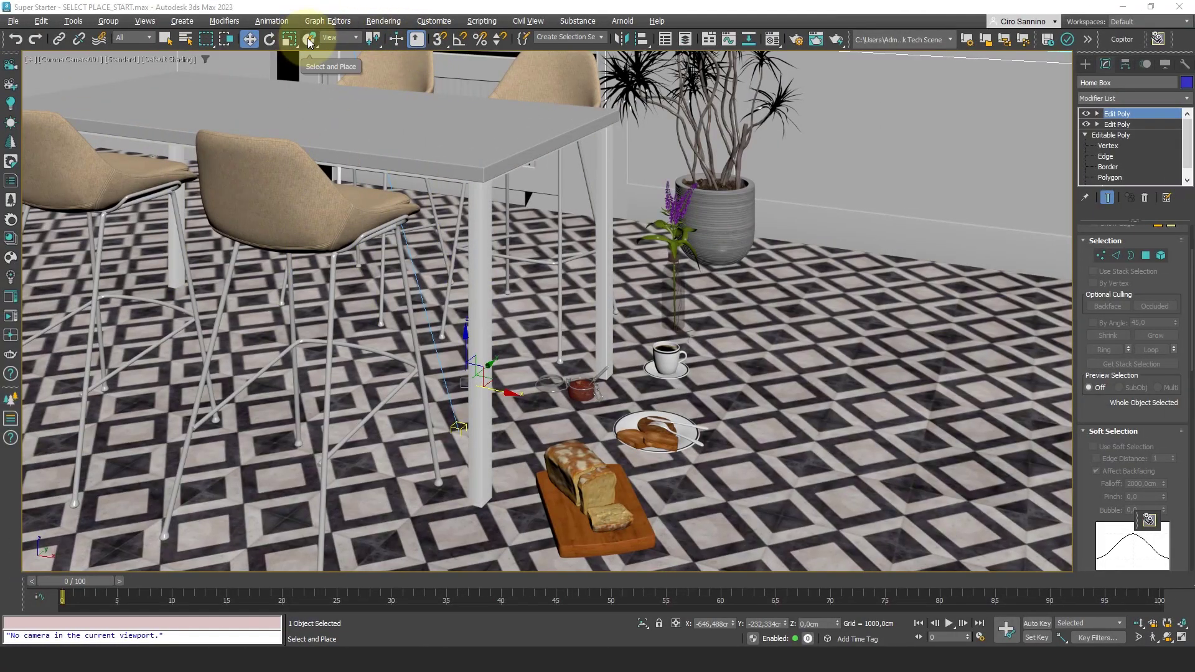
left_click(309, 40)
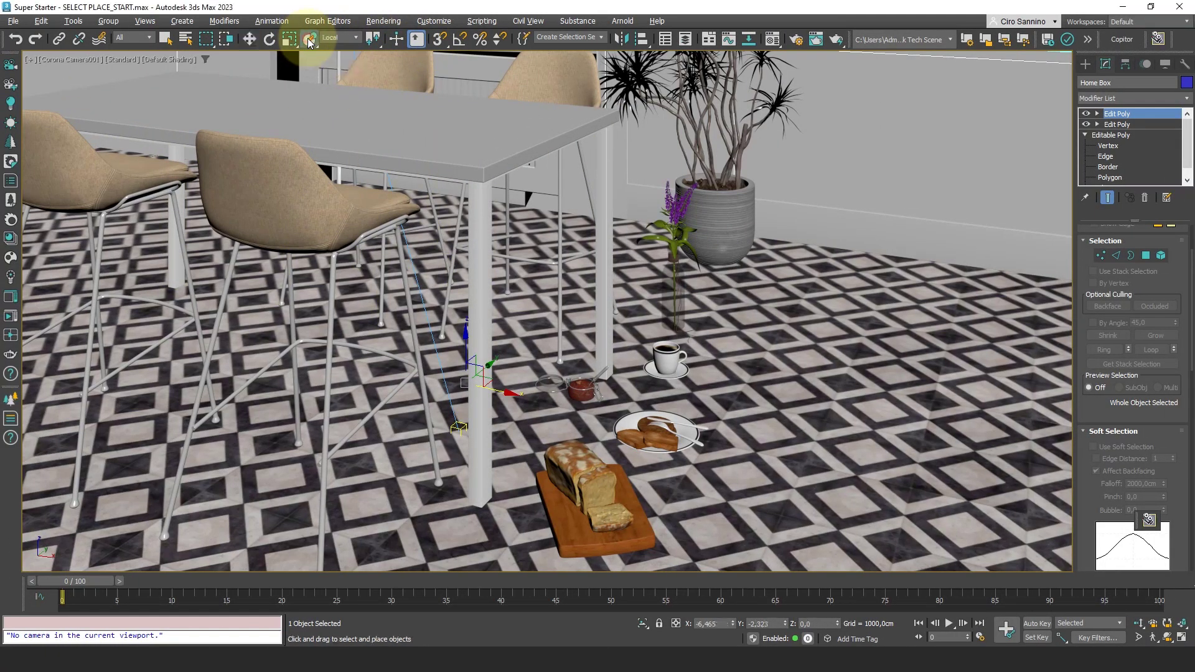
left_click(584, 492)
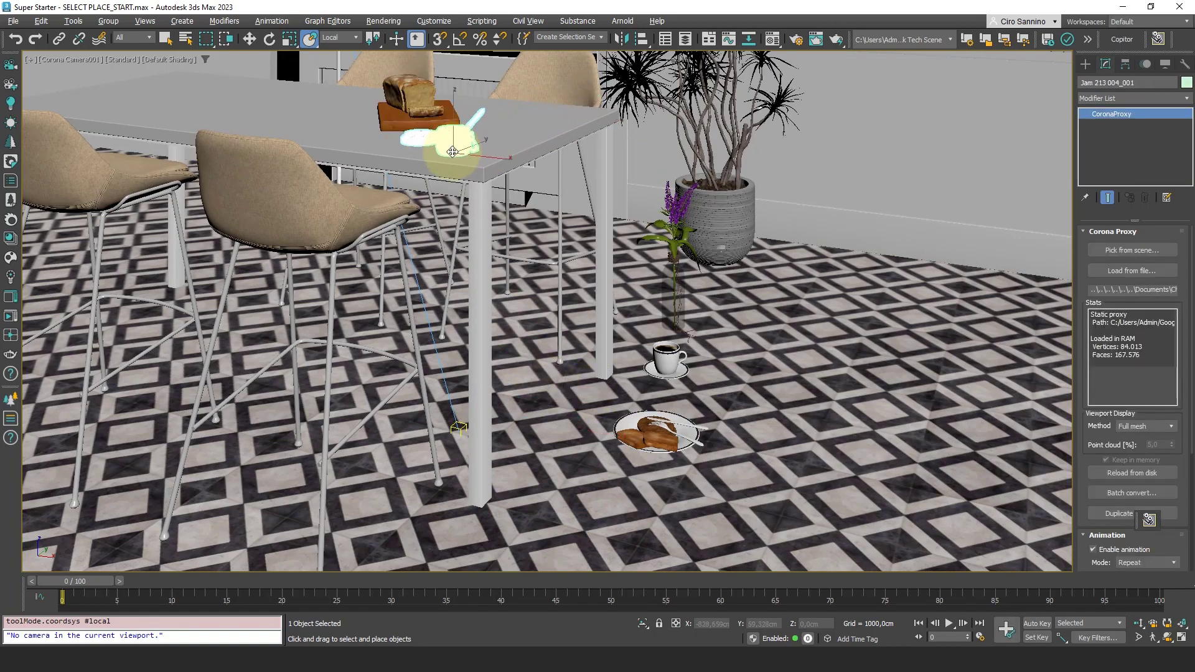
left_click_drag(648, 428, 492, 133)
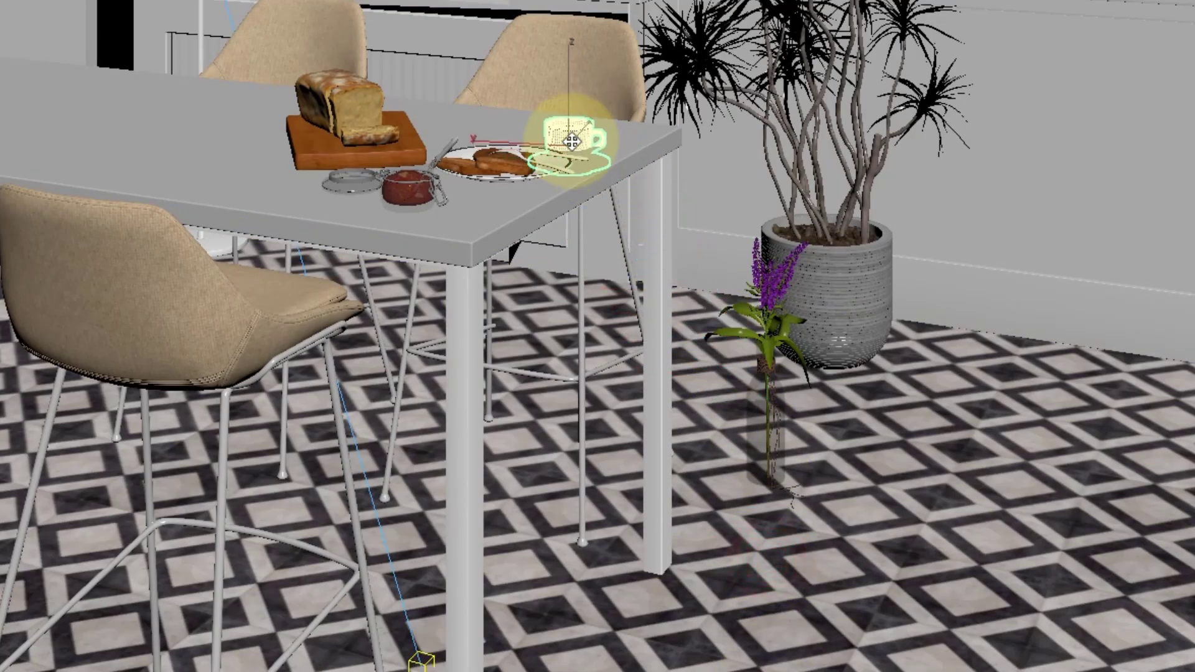
Enable Use Base As Pivot in the Placement Settings so objects rest on their base
key("z")
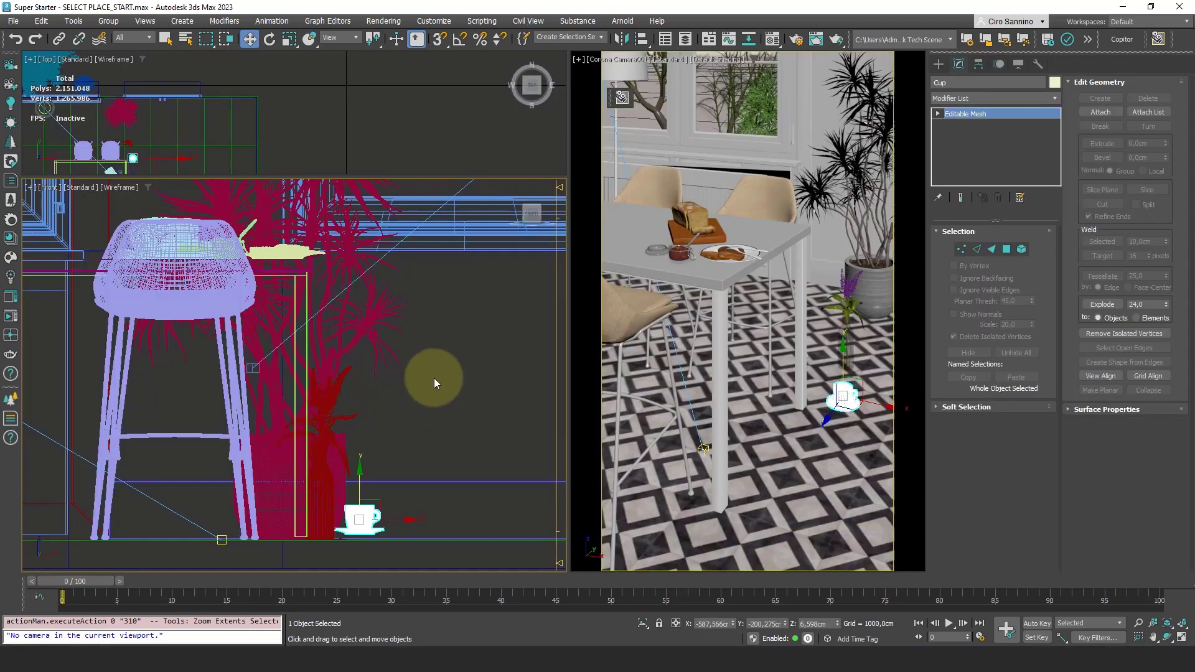
right_click(308, 42)
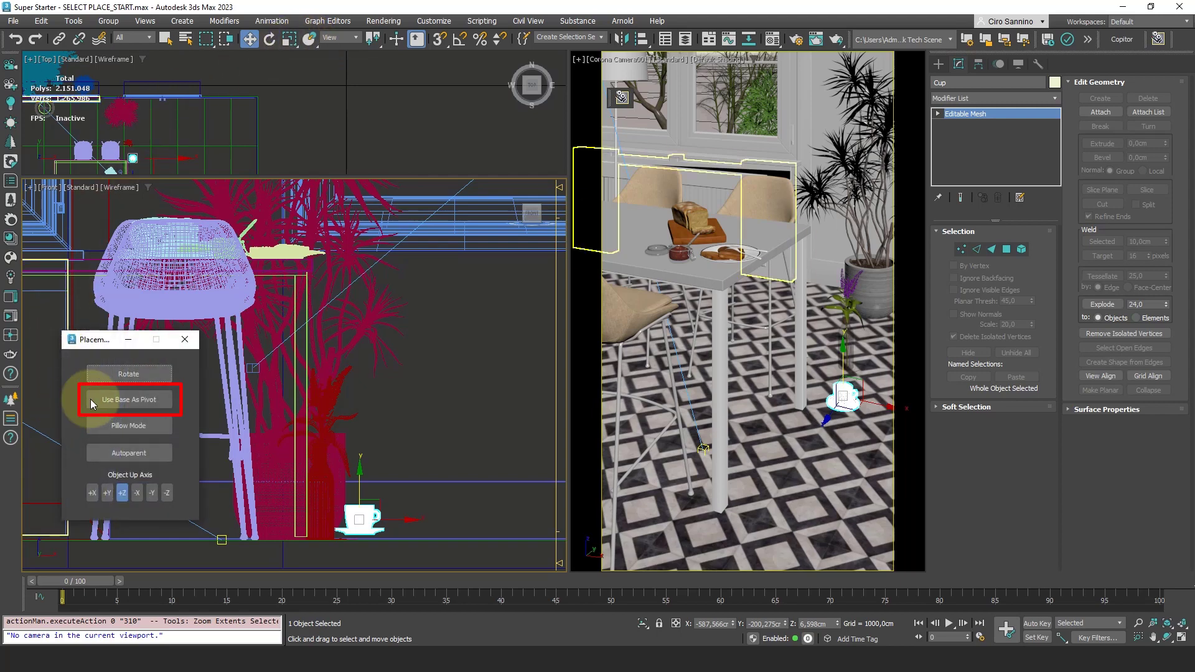
left_click(135, 404)
key("ctrl+z")
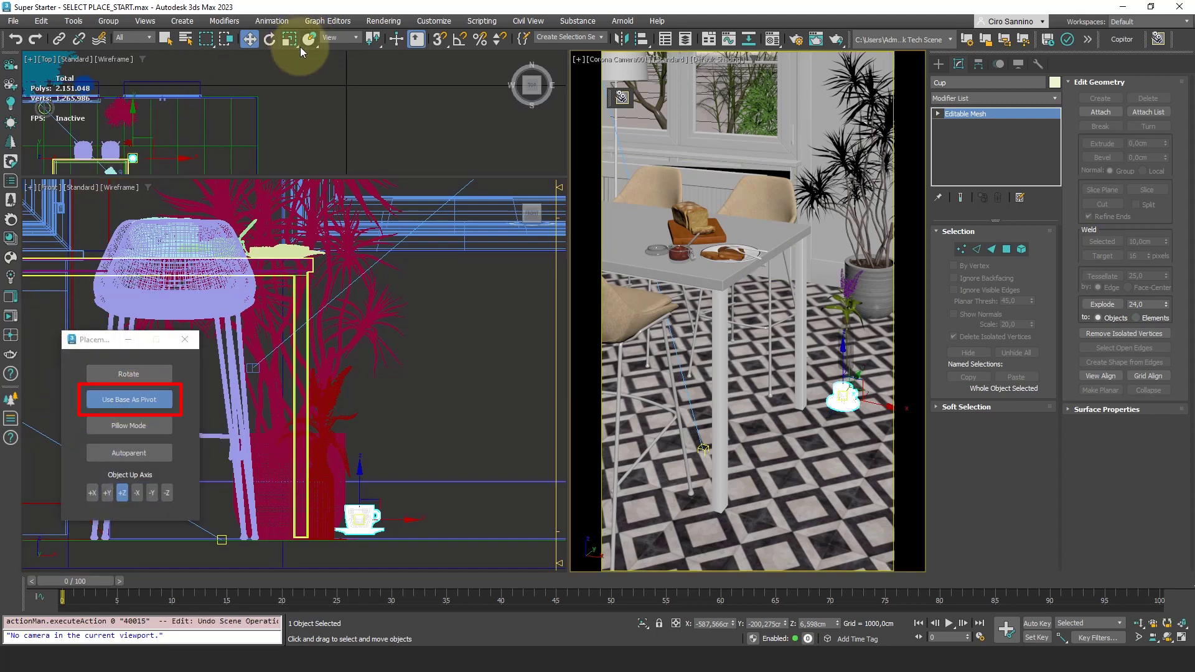
Use Select and Place to set the cup and saucer on the tabletop
left_click(308, 40)
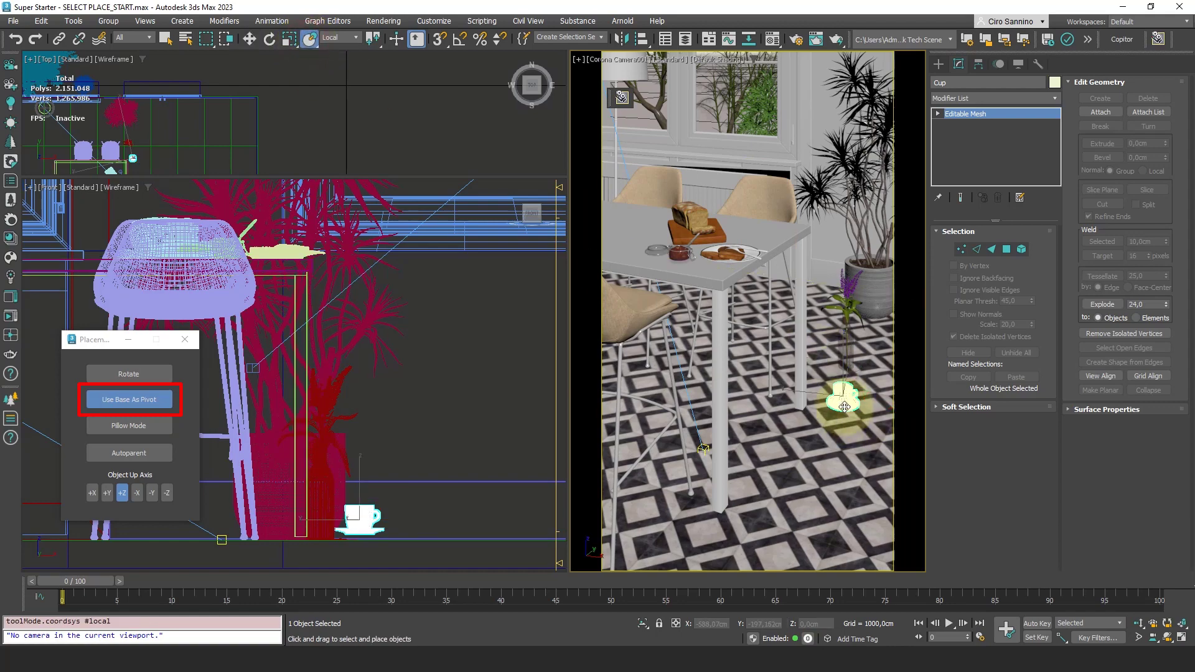
left_click_drag(845, 405, 762, 240)
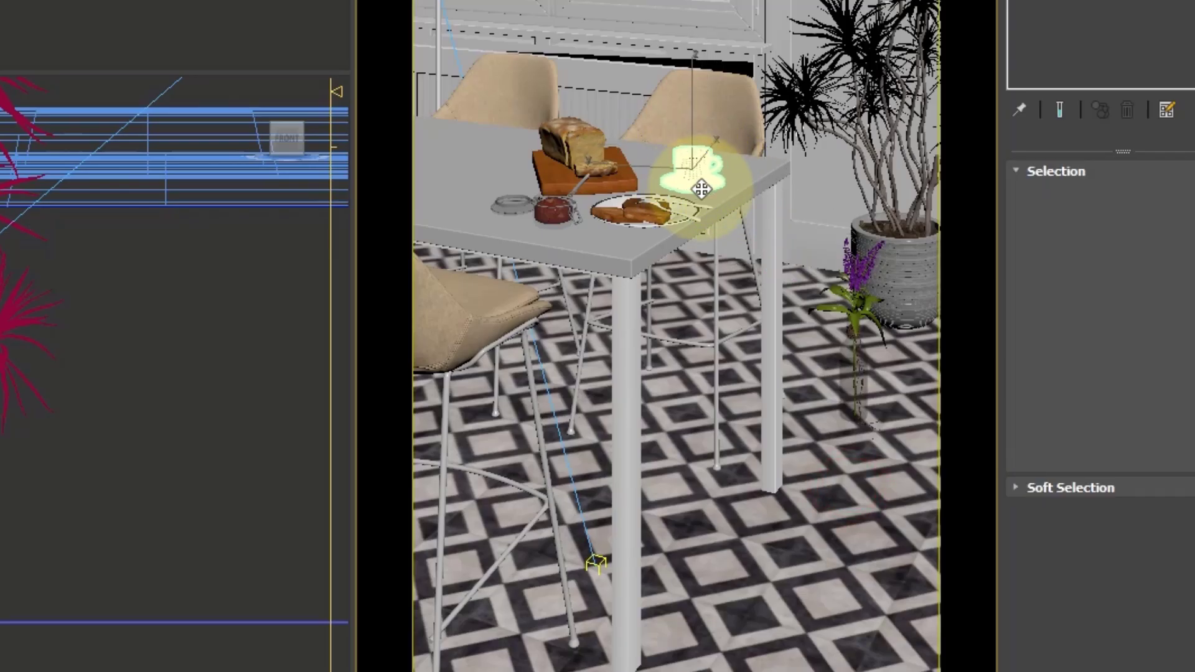
left_click_drag(701, 189, 694, 187)
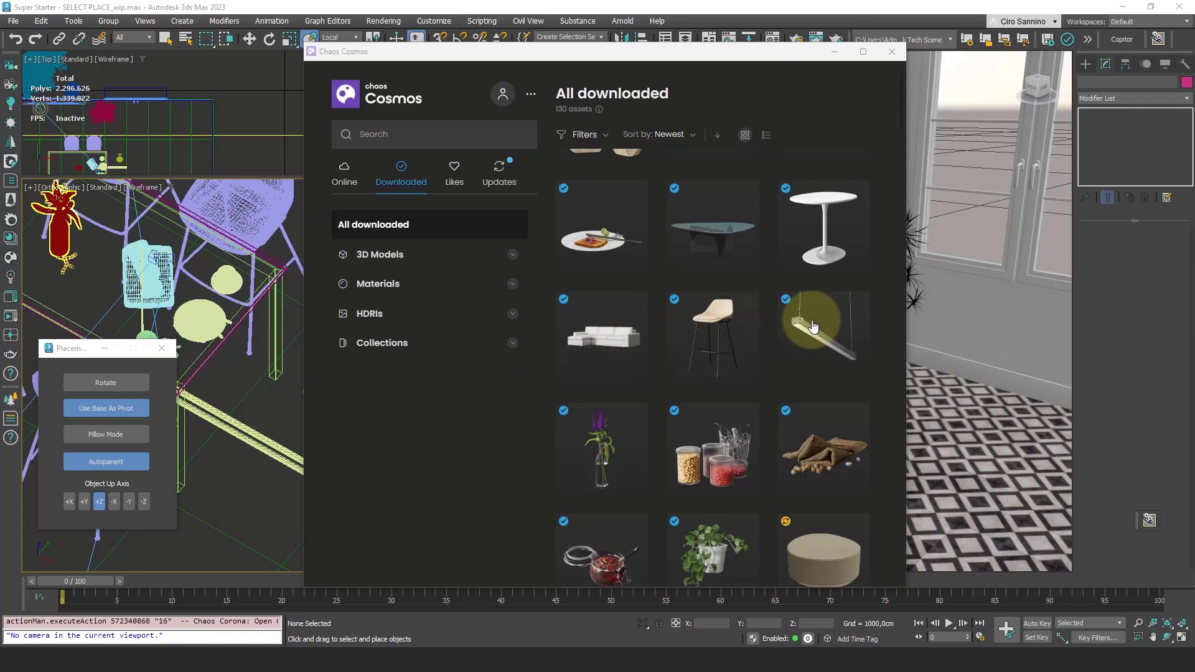
Import the Light Wall 001 lamp from Cosmos and place it on the wall
left_click(812, 326)
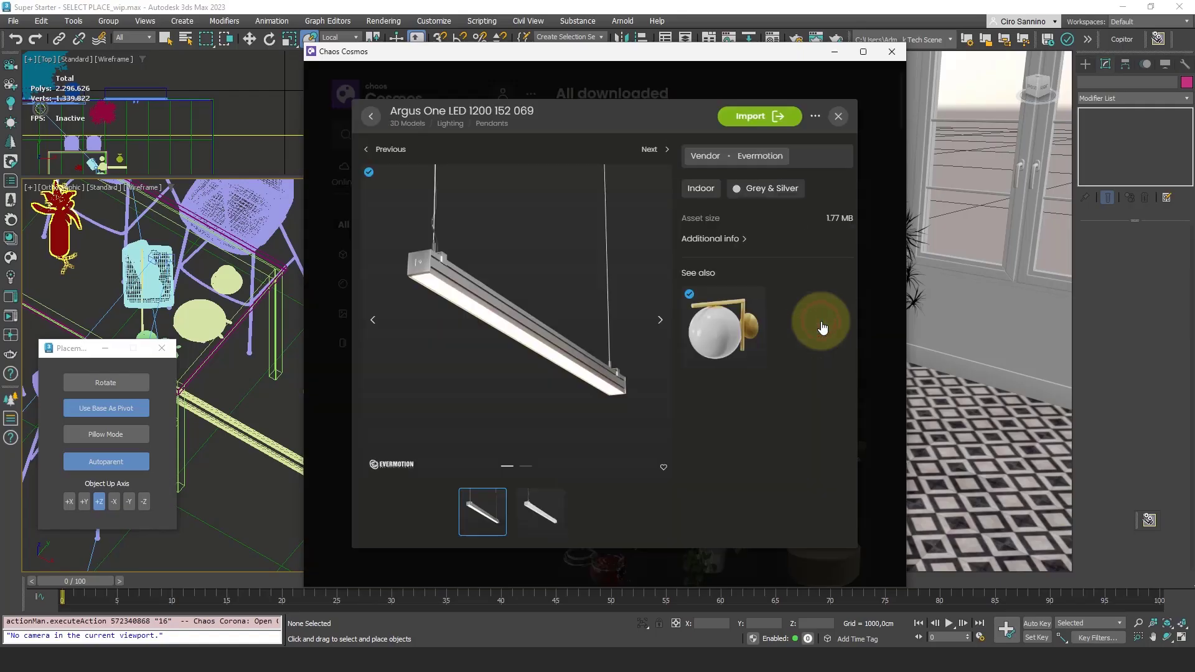
left_click(723, 328)
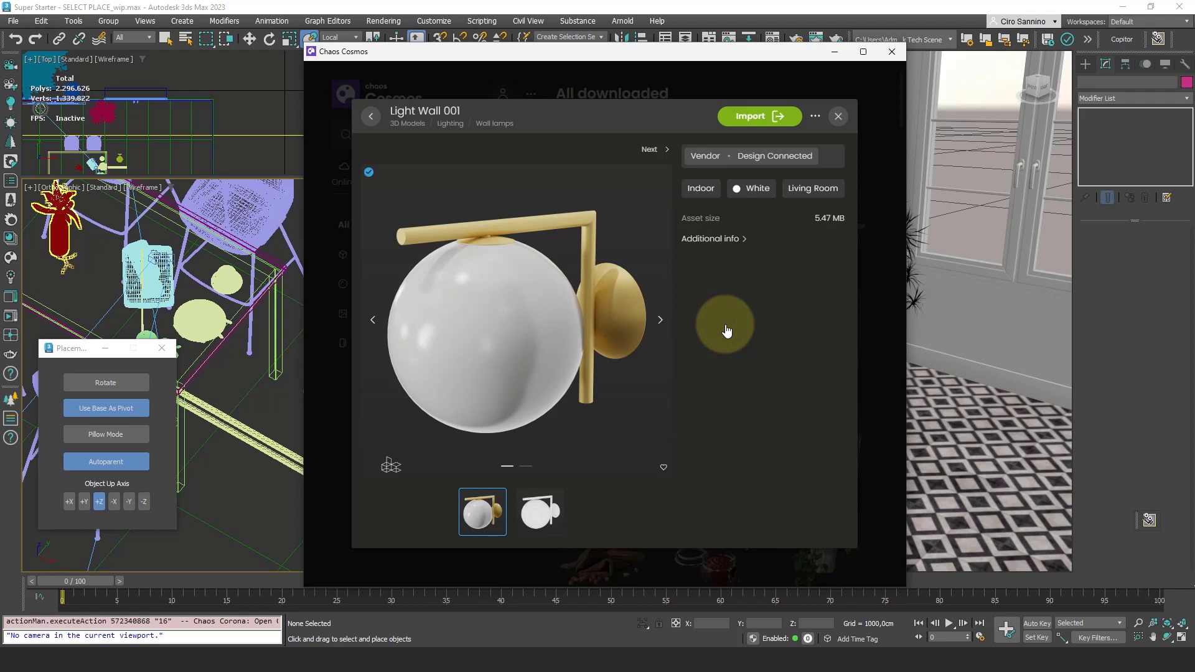
left_click(759, 115)
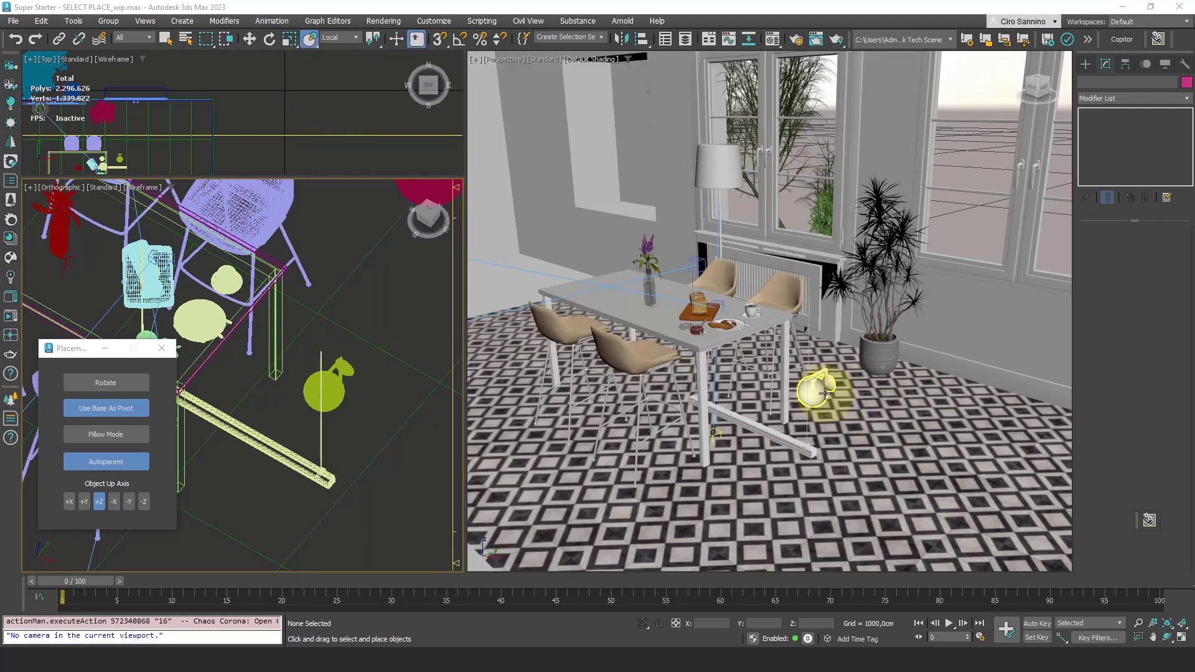
left_click_drag(825, 393, 927, 186)
scroll(853, 210, "up", 6)
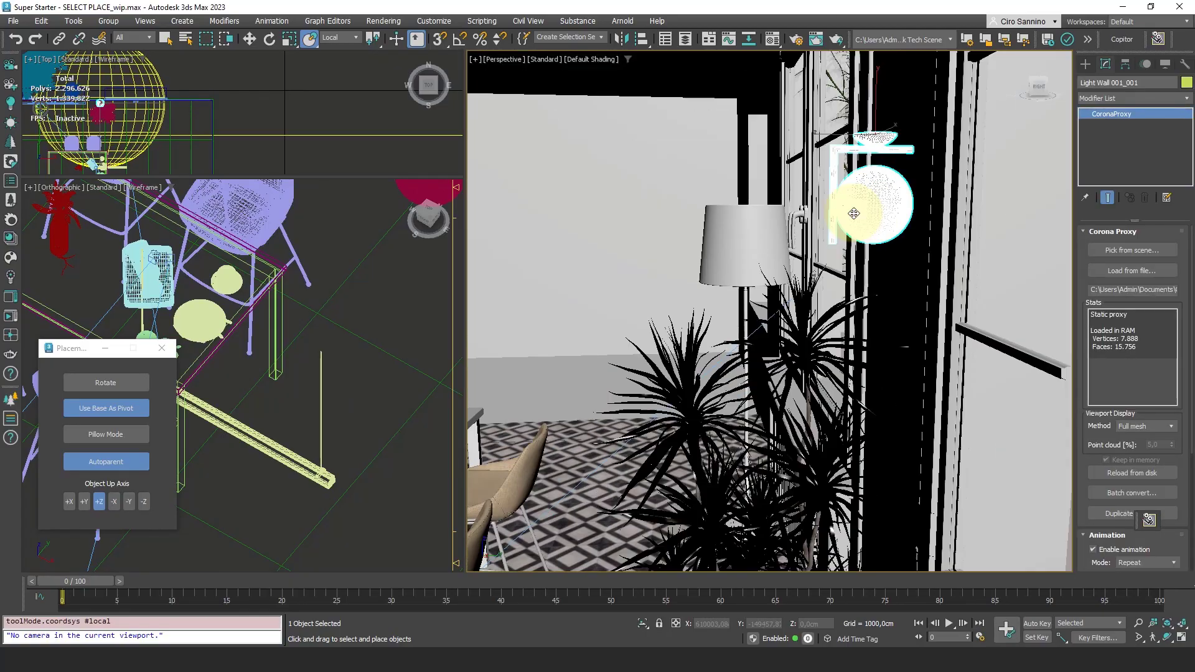
middle_click_drag(853, 212, 882, 246, "alt")
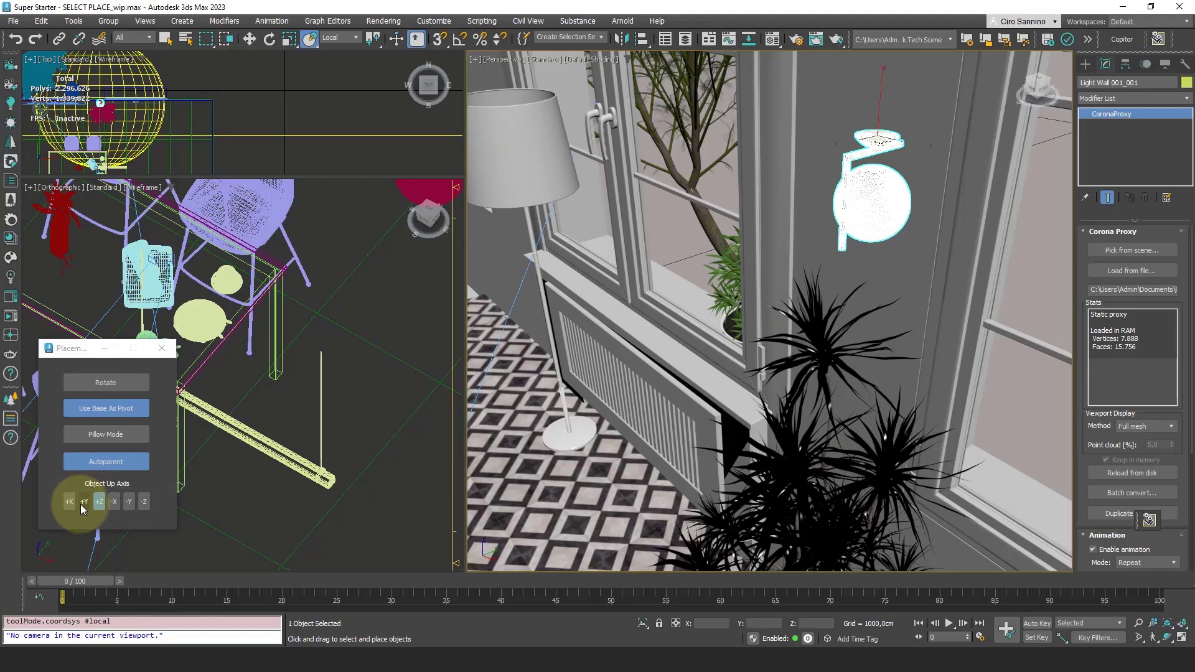
Set the object up axis to -Y and remount the lamp sideways beside the window
left_click(81, 504)
mouse_move(893, 139)
left_mouse_down()
mouse_move(855, 133)
mouse_move(894, 133)
left_mouse_up()
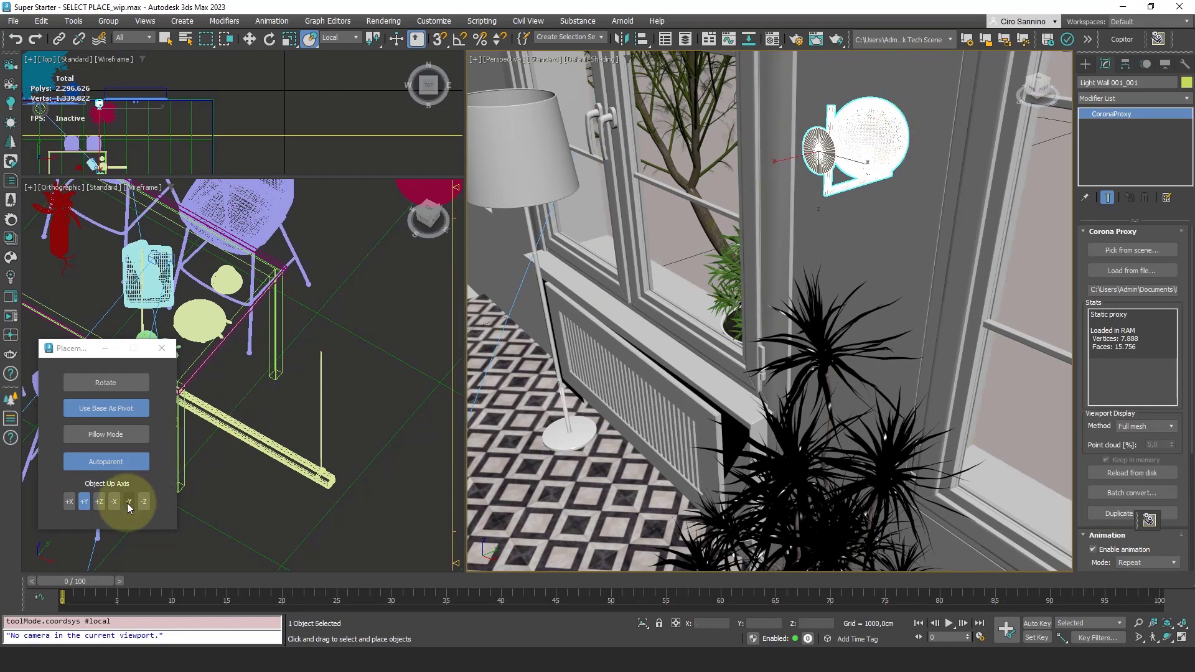
key("ctrl+z")
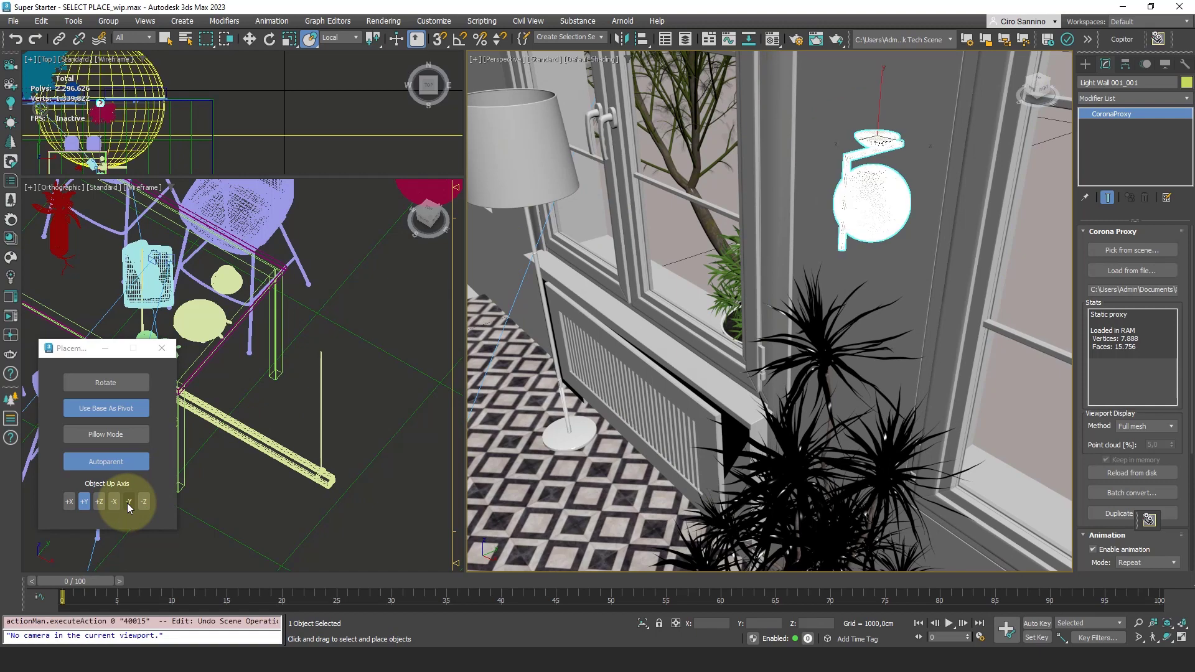
left_click(128, 502)
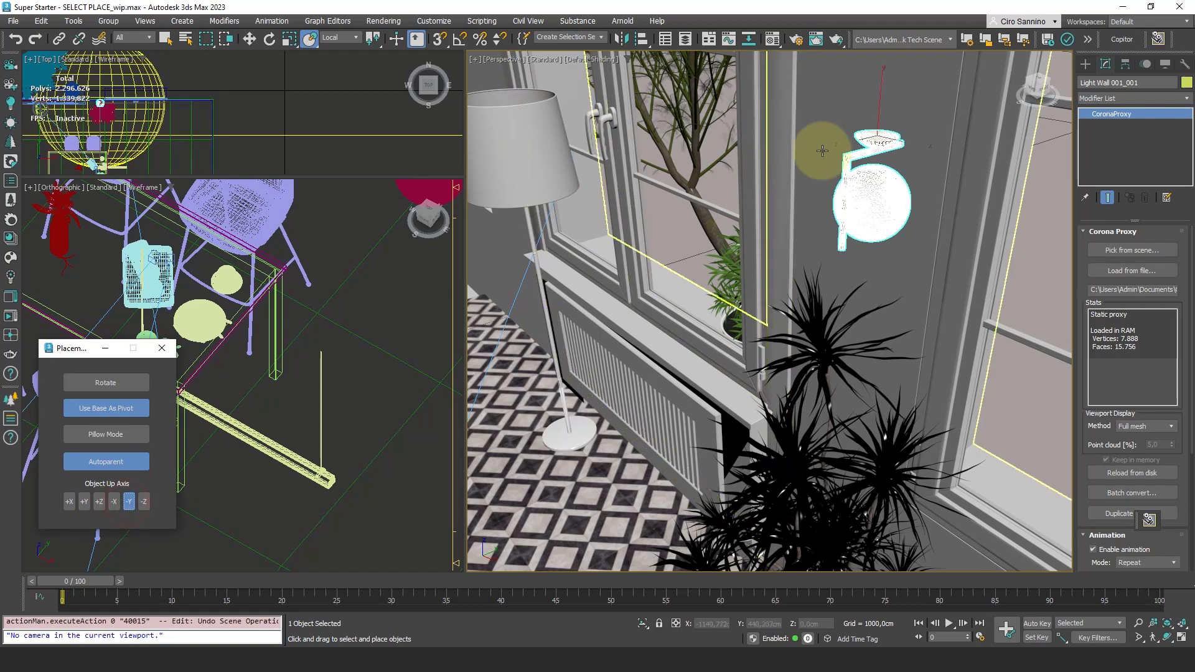
left_click_drag(867, 133, 907, 195)
scroll(926, 165, "up", 4)
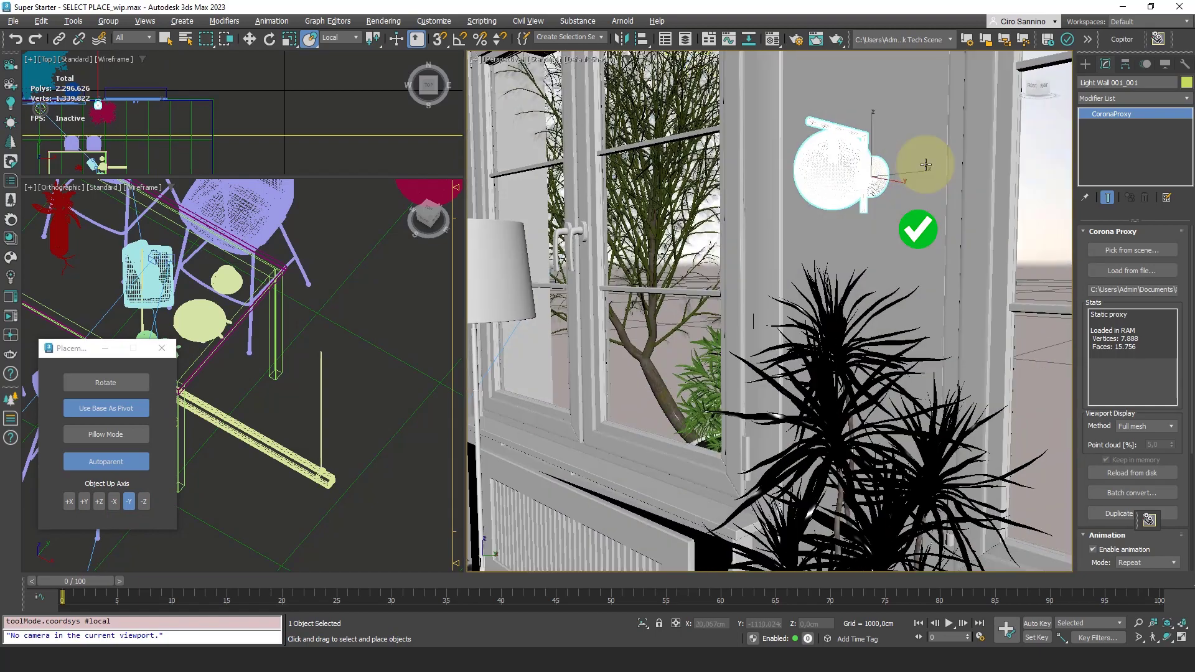
Select the LED bar, set the object up axis to -Z, and hang it from the ceiling
left_click(712, 508)
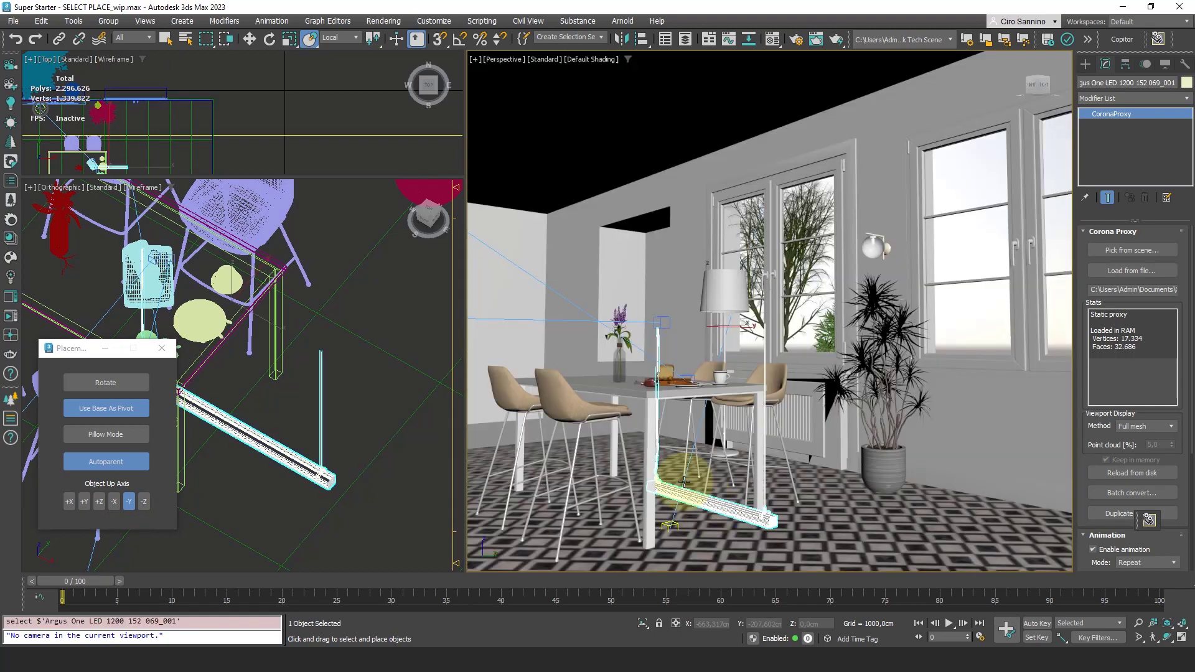
left_click(144, 501)
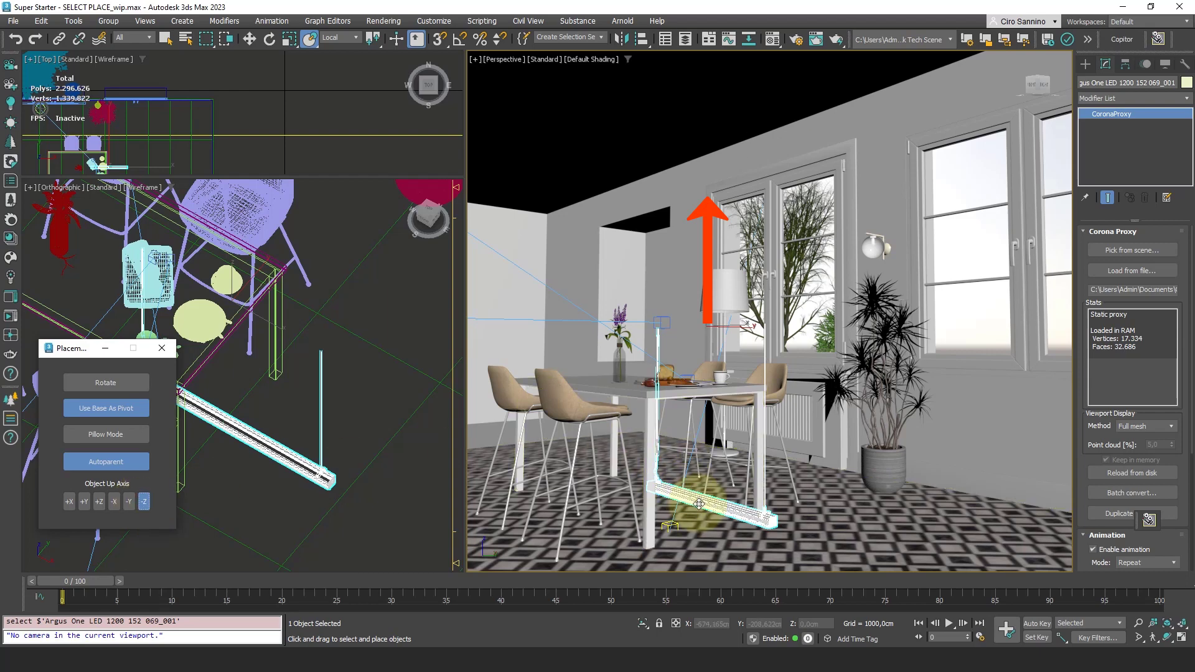
left_click_drag(699, 504, 647, 65)
scroll(774, 200, "up", 10)
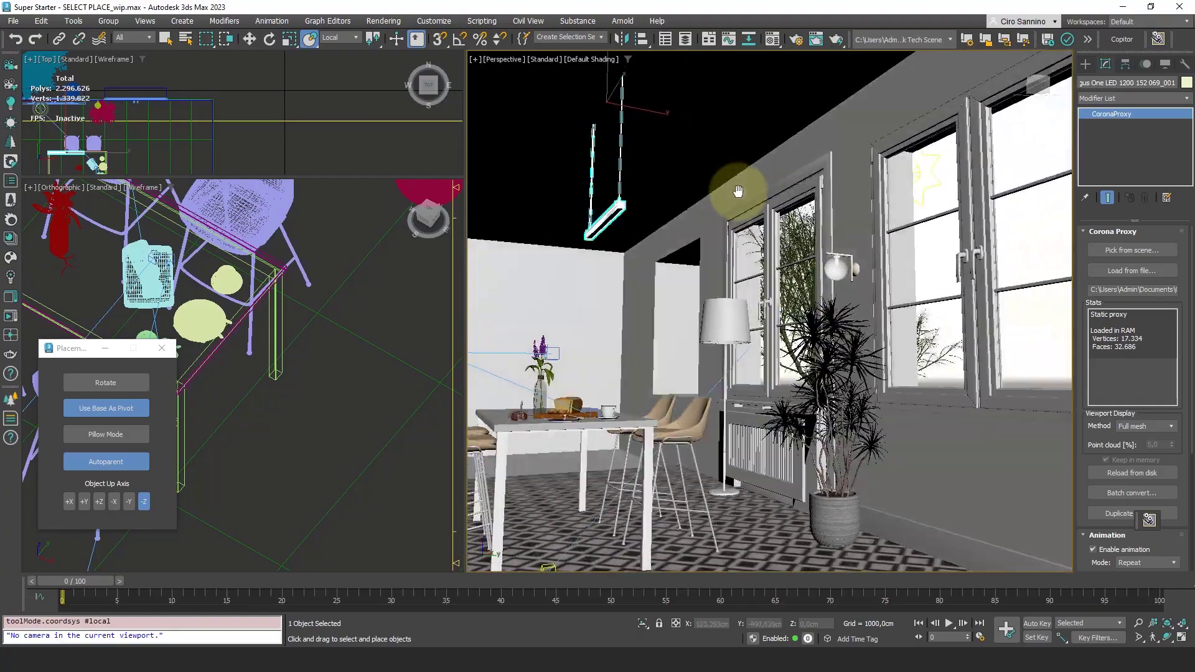
scroll(687, 190, "down", 10)
scroll(725, 200, "up", 3)
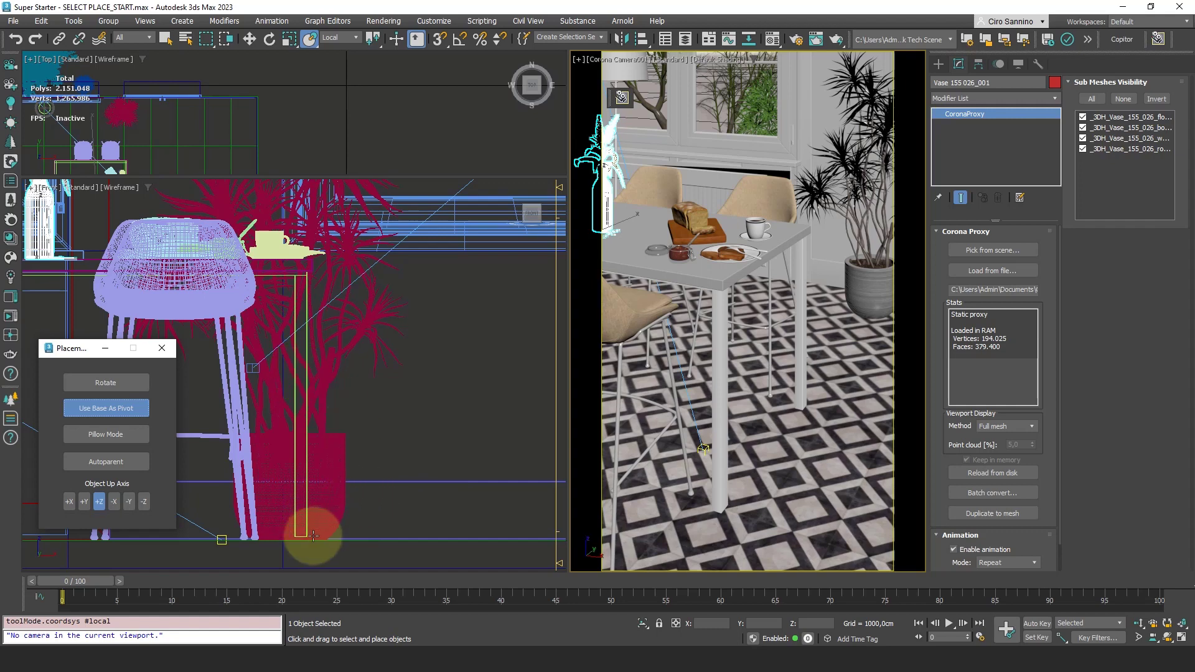
Select the TABLE group by a leg and slide it along the floor to a new spot
scroll(313, 539, "up", 6)
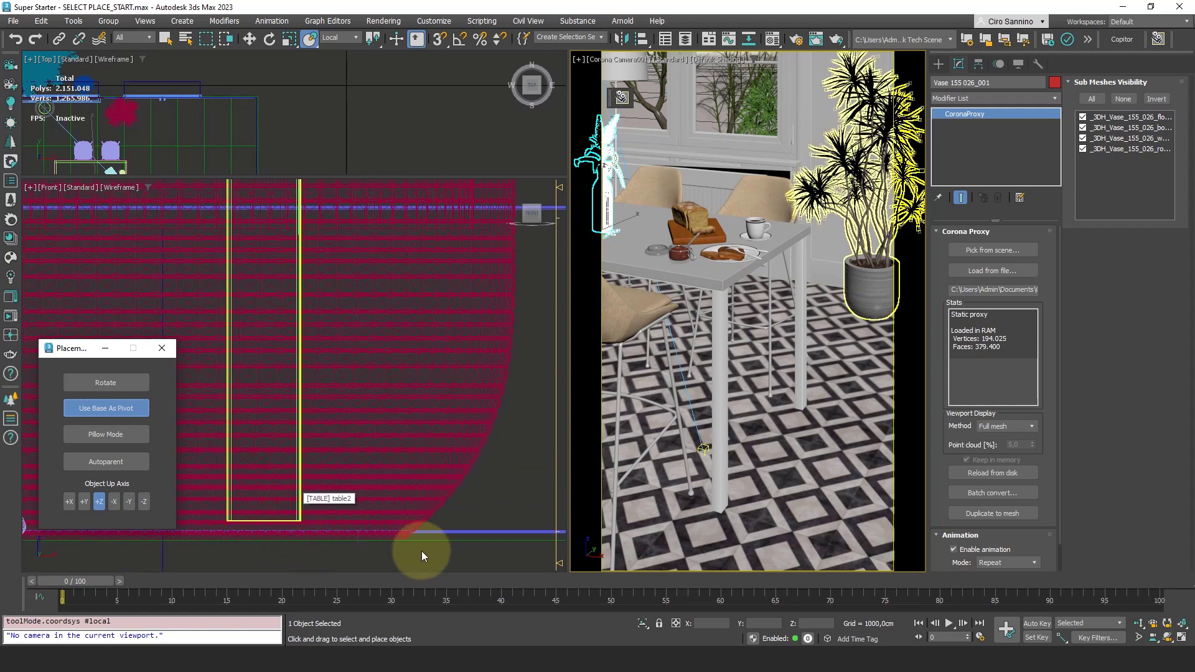
left_click(452, 541)
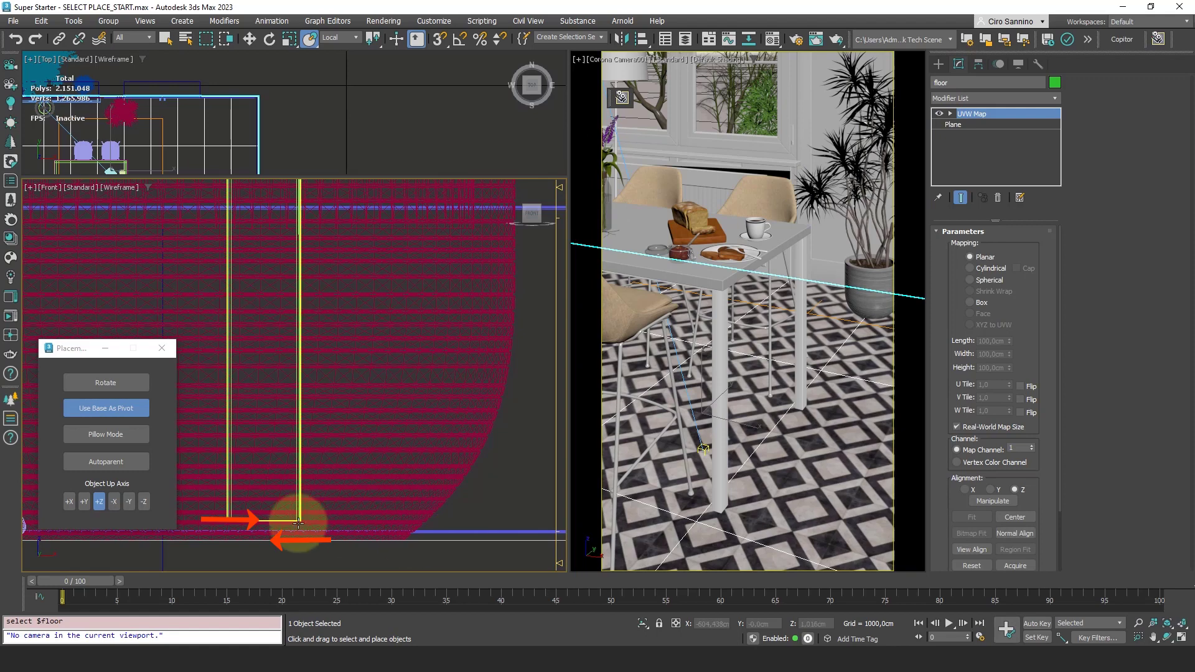
scroll(349, 448, "down", 5)
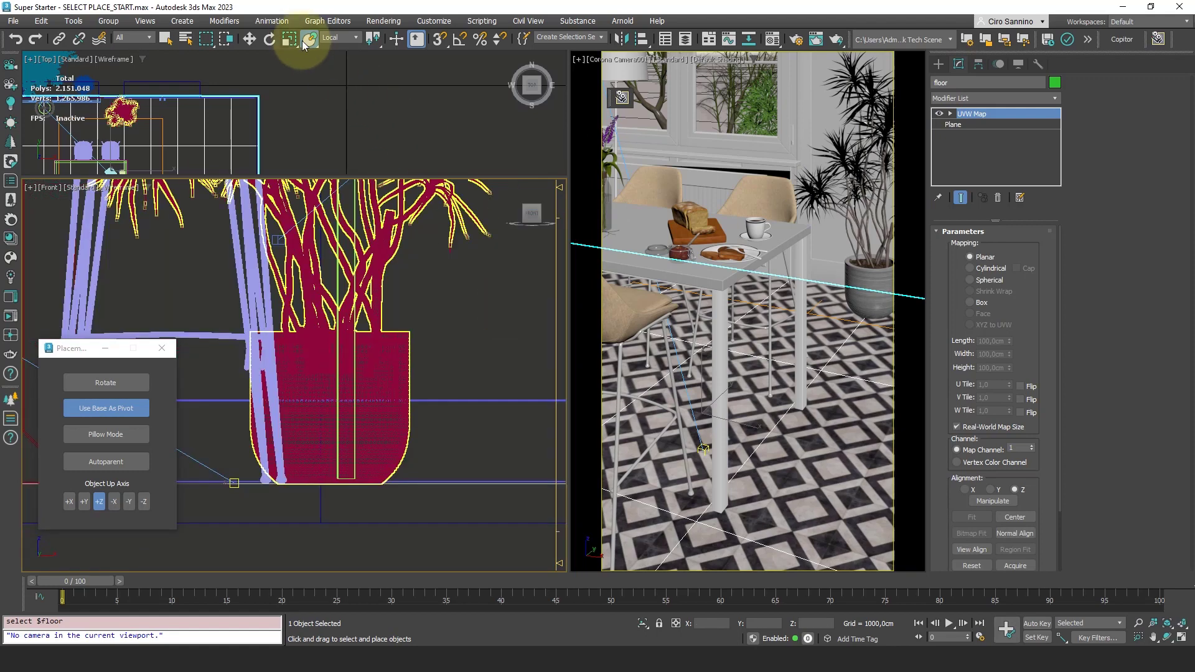
left_click(719, 389)
left_click_drag(717, 396, 595, 402)
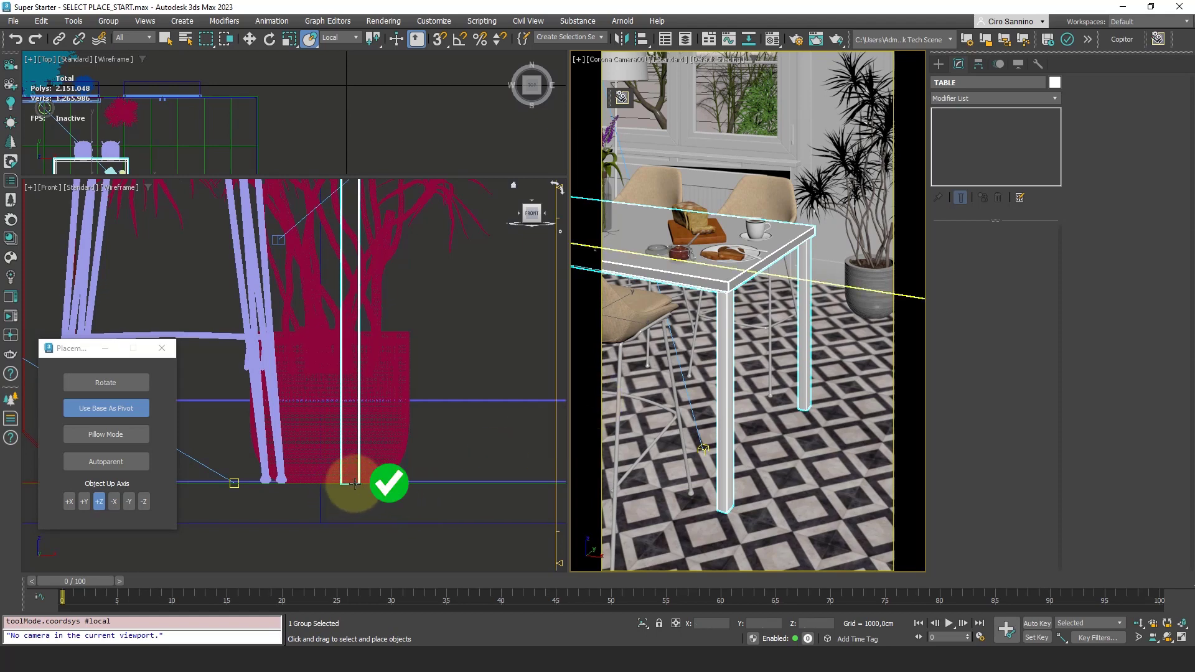
scroll(347, 429, "up", 10)
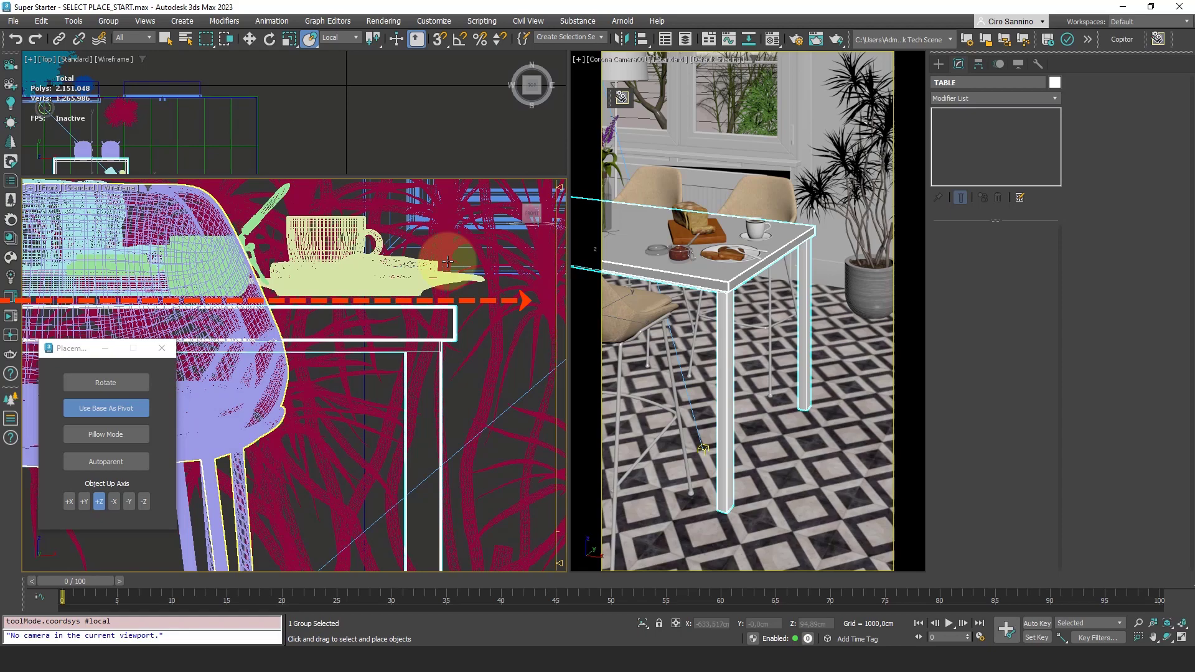
Undo the table move, enable Autoparent, and place the bread, plate and cup on the table
key("ctrl+z")
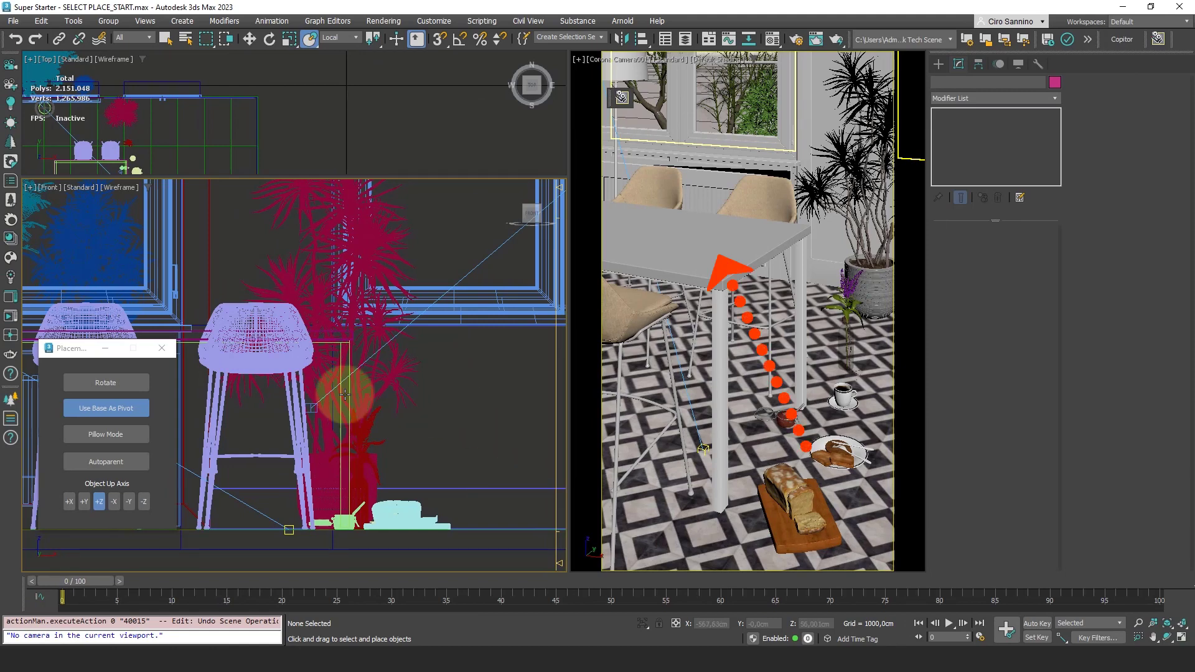
left_click(91, 463)
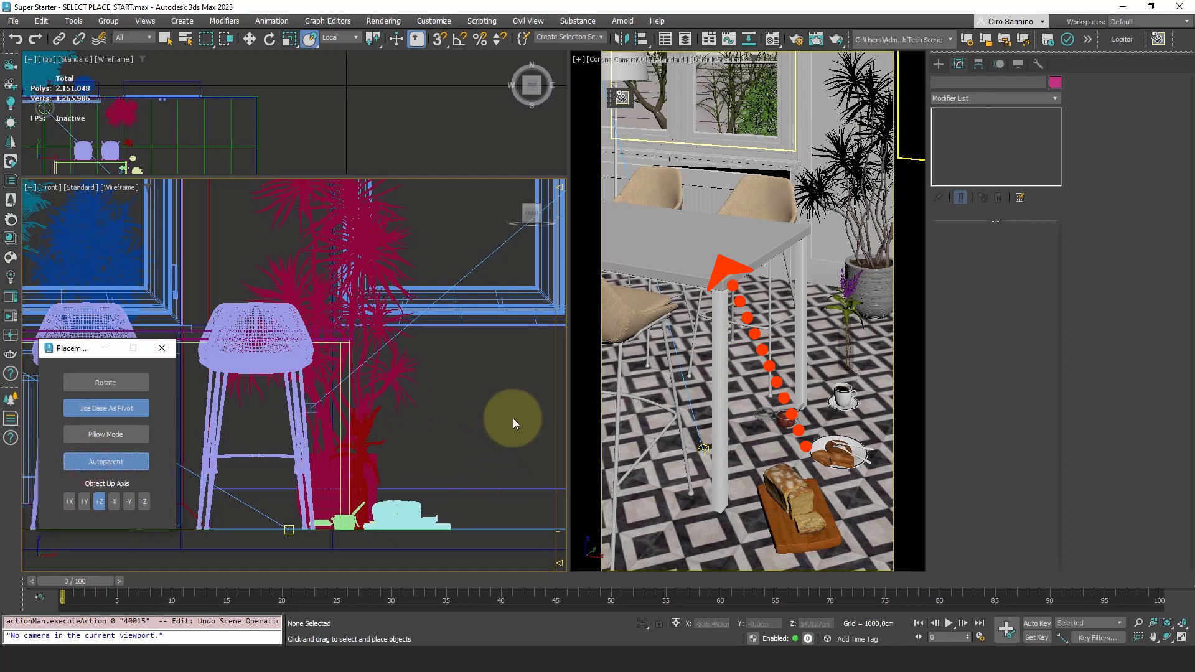
left_click_drag(791, 511, 722, 265)
left_click_drag(836, 454, 747, 241)
left_click_drag(844, 394, 722, 210)
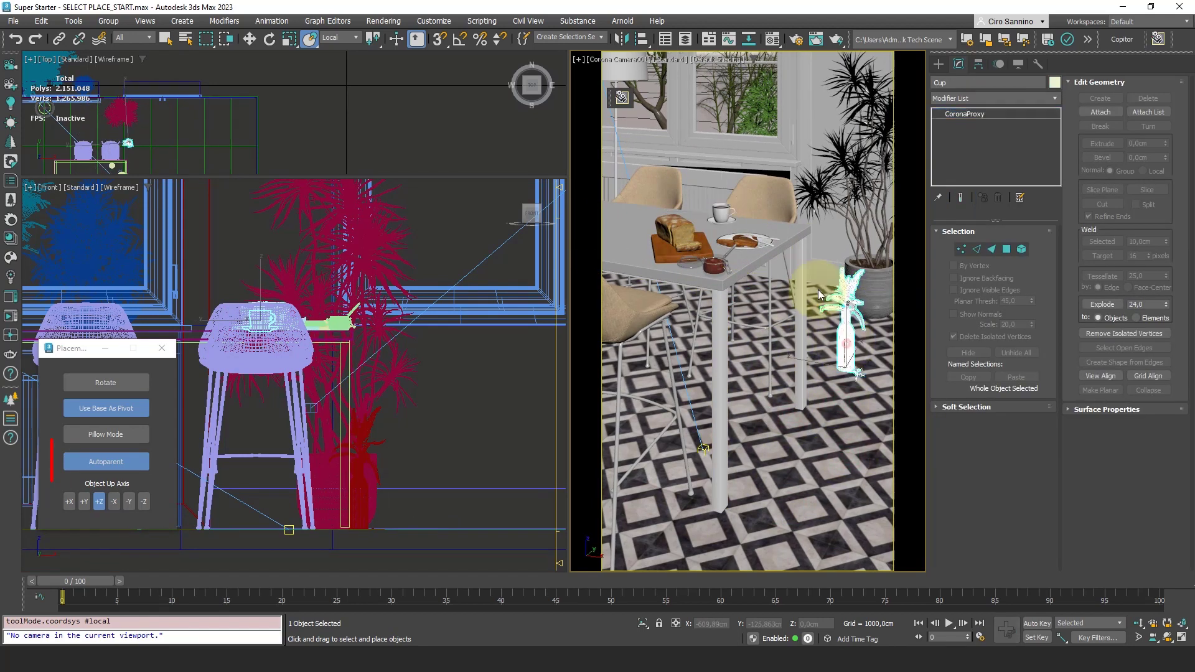
left_click_drag(846, 311, 609, 124)
Move the table group with the Move tool to check the items follow it
key("w")
left_click(700, 230)
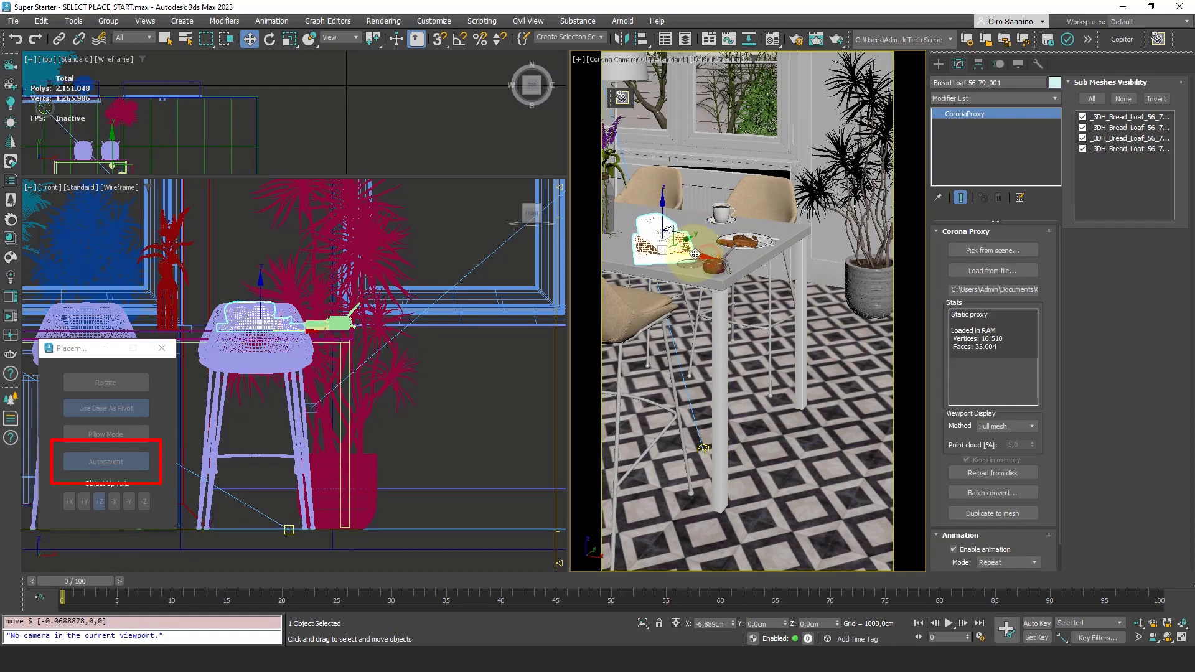
left_click(739, 274)
left_click_drag(740, 273, 641, 285)
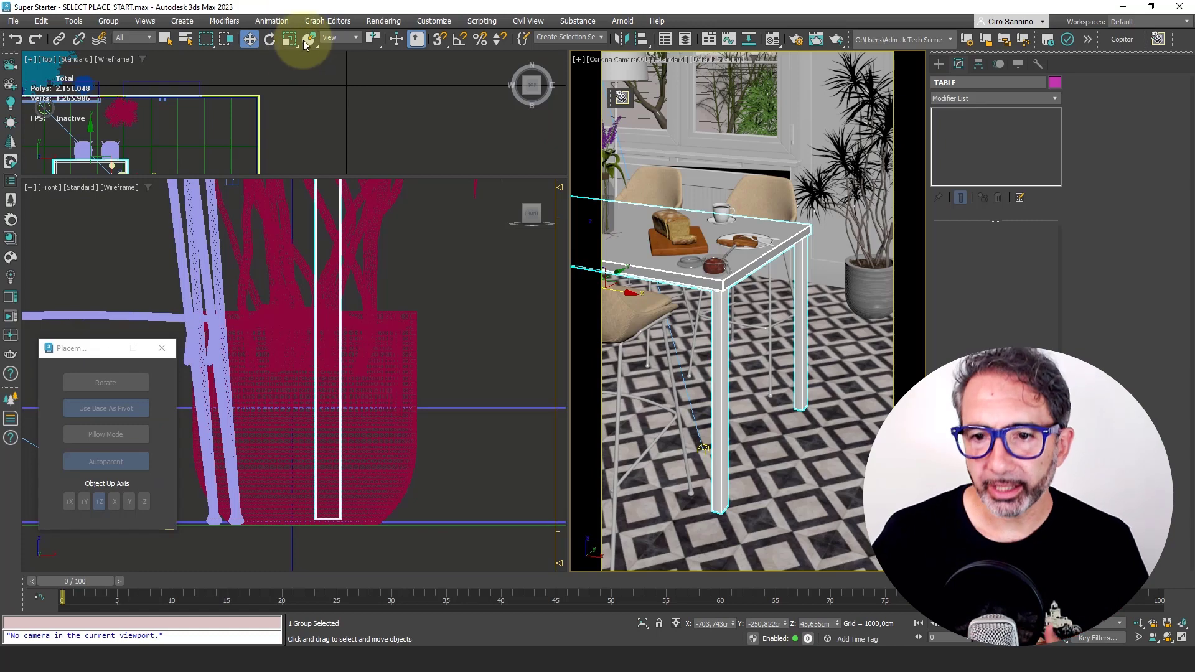
Slide the TABLE group with Select and Place, then check the Front view that the items moved with it
left_click(306, 39)
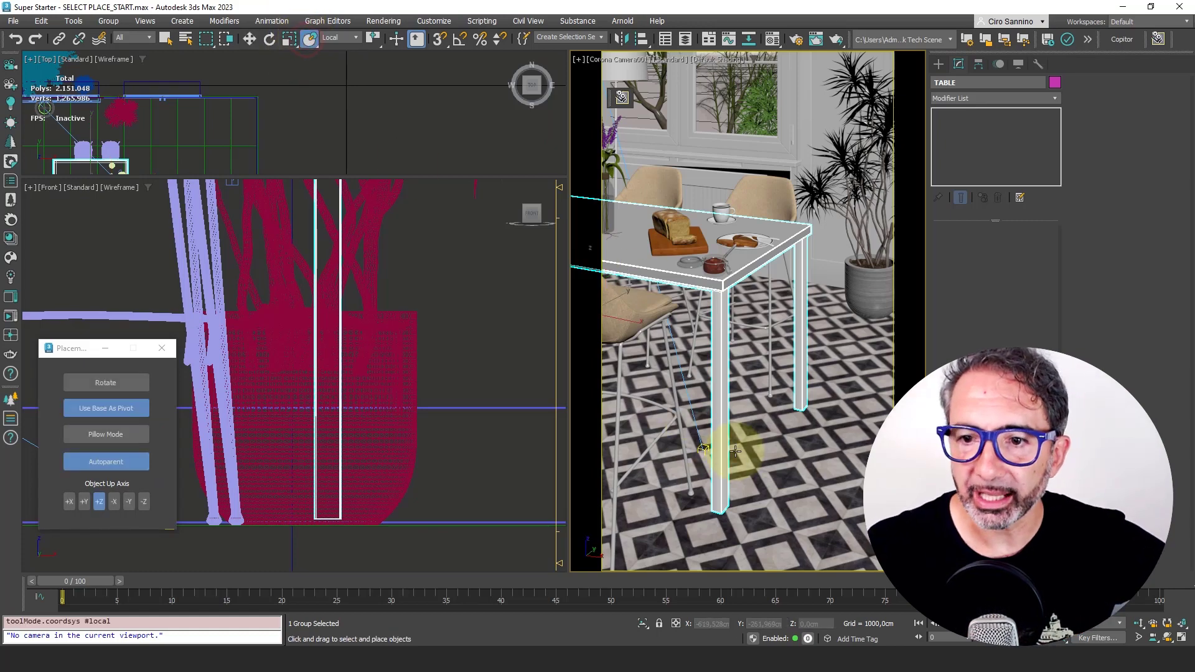
left_click_drag(728, 452, 591, 401)
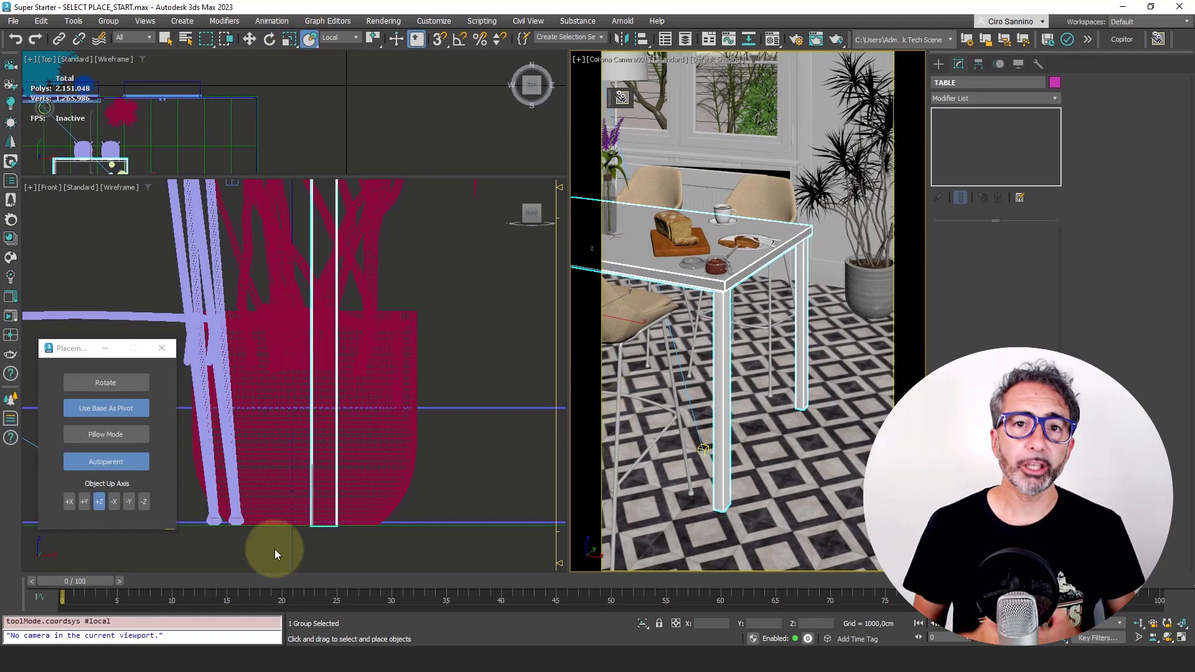
scroll(413, 299, "down", 3)
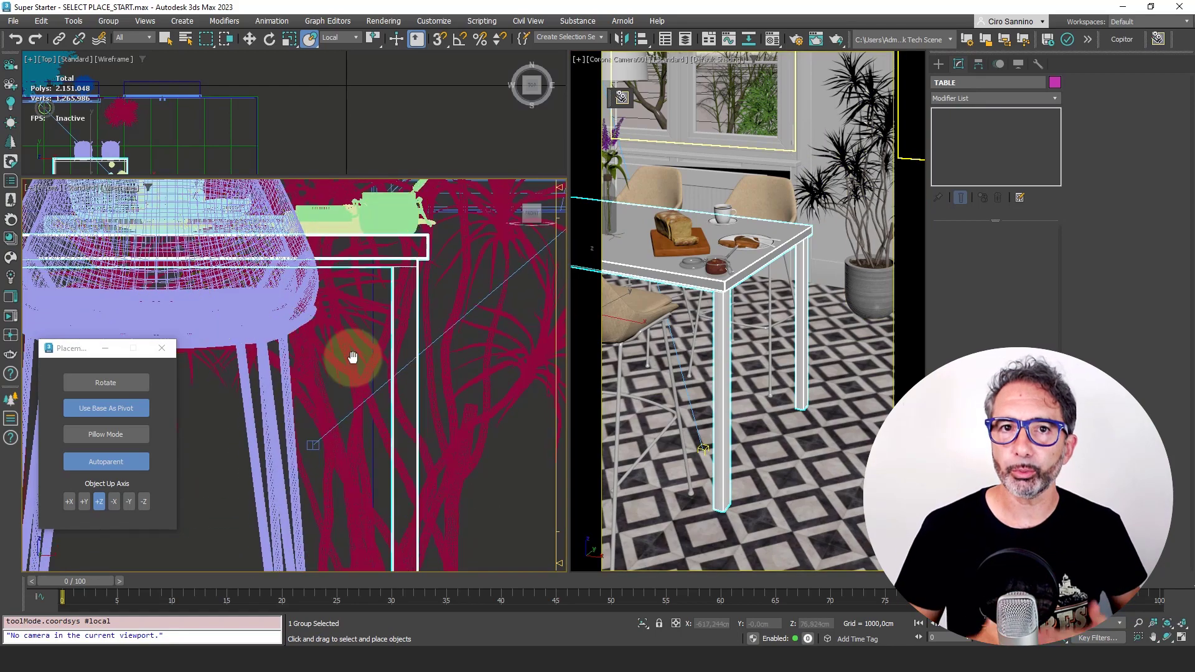
middle_click_drag(360, 392, 211, 424)
scroll(448, 404, "up", 5)
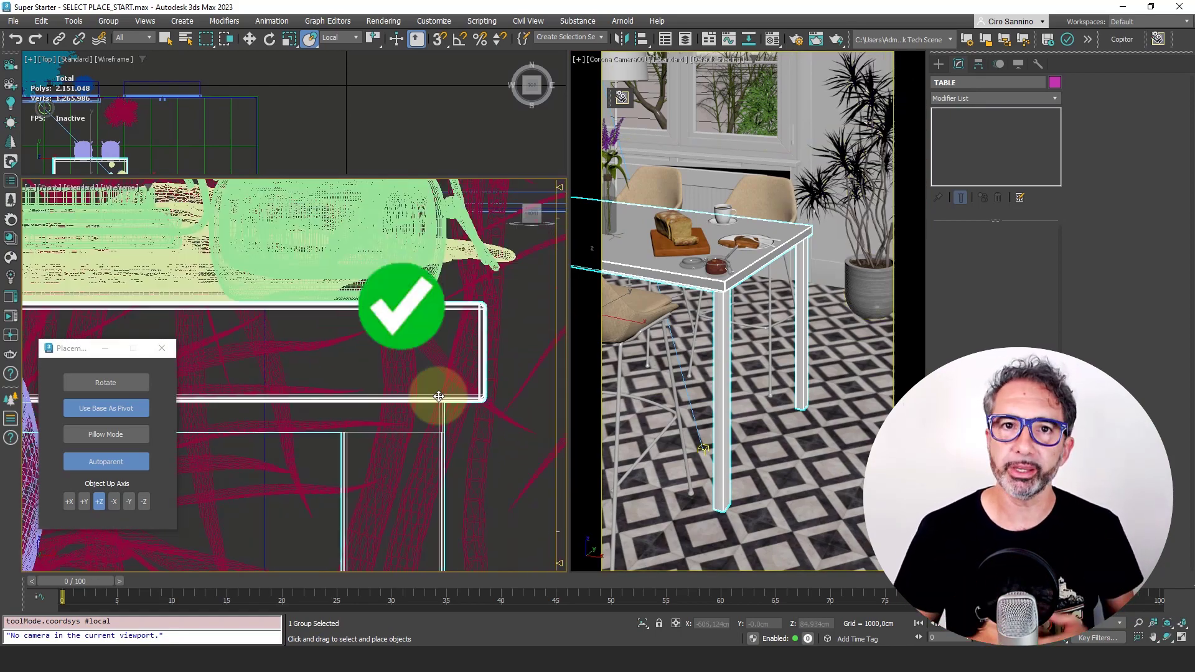